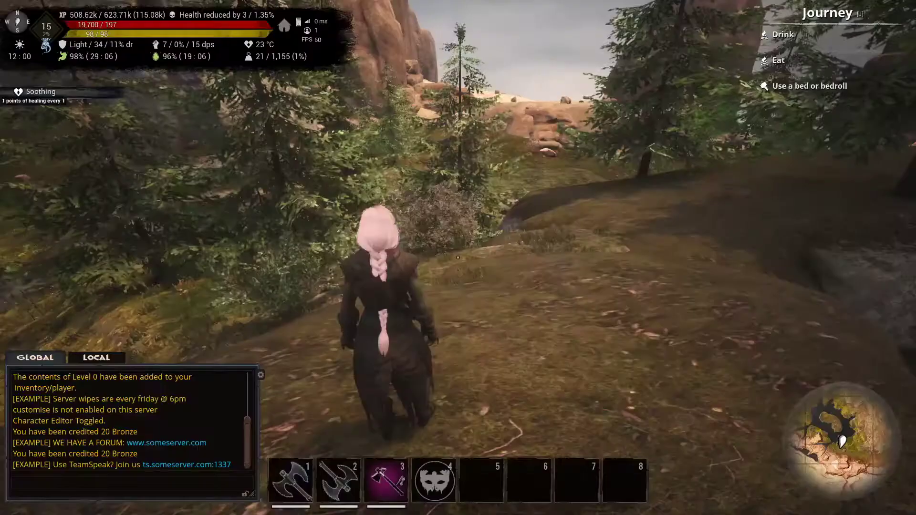
Walk up to the lakeside Thespian and launch MushiEditor from its Thespian Config.
{"action": "key", "text": "w"}
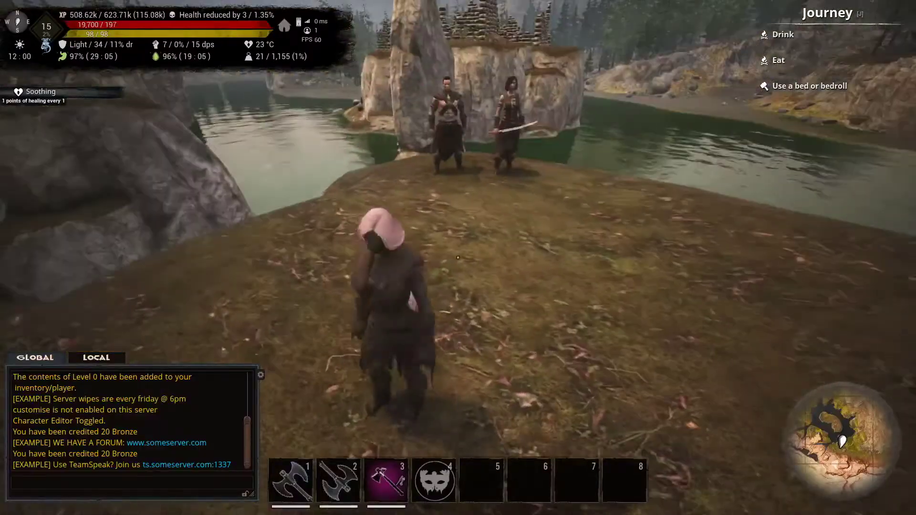
{"action": "key", "text": "w"}
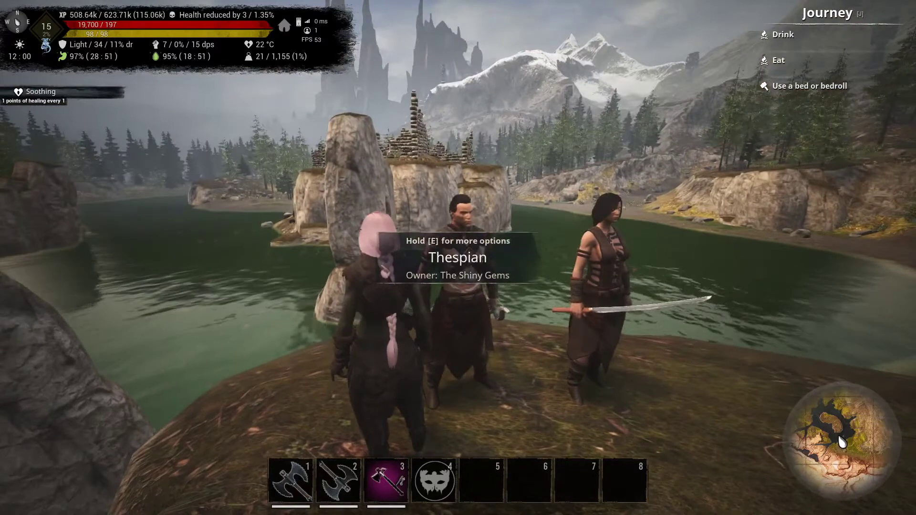
{"action": "key", "text": "e"}
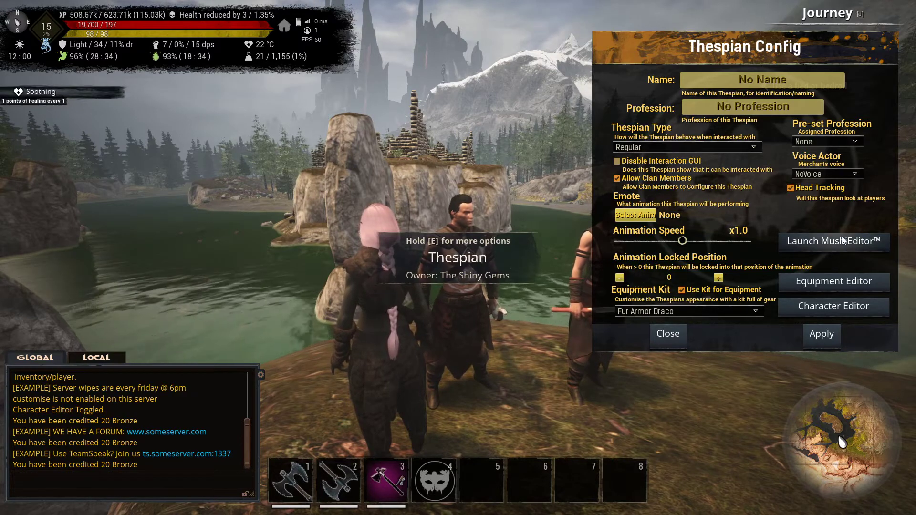
{"action": "left_click", "coordinate": [811, 242]}
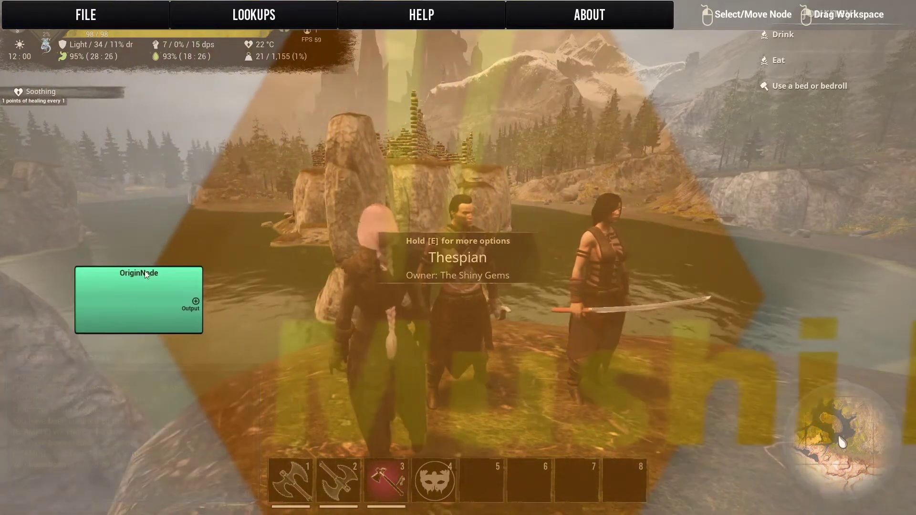
Pan the node workspace, then open the empty LocVar Lookup from the Lookups menu.
{"action": "mouse_move", "coordinate": [123, 315]}
{"action": "left_mouse_down"}
{"action": "mouse_move", "coordinate": [186, 316]}
{"action": "mouse_move", "coordinate": [455, 262]}
{"action": "mouse_move", "coordinate": [129, 315]}
{"action": "left_mouse_up"}
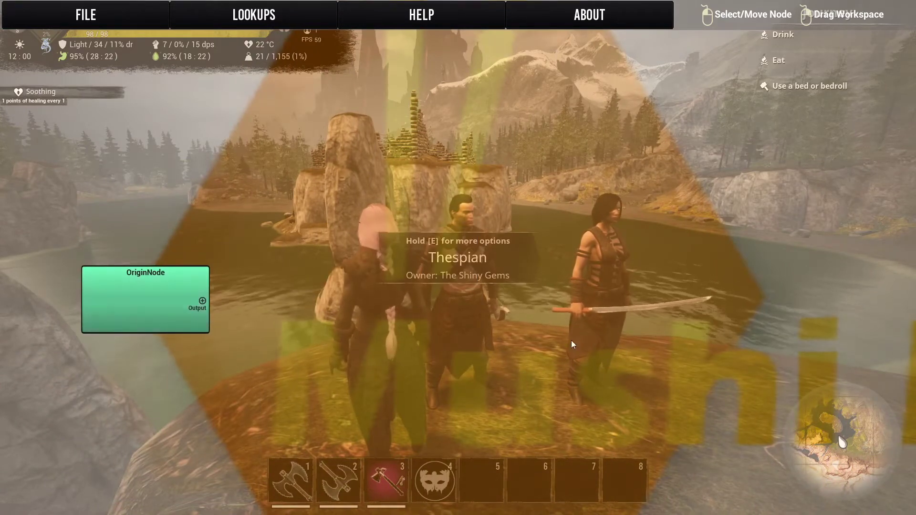
{"action": "left_click_drag", "start_coordinate": [684, 256], "coordinate": [659, 242]}
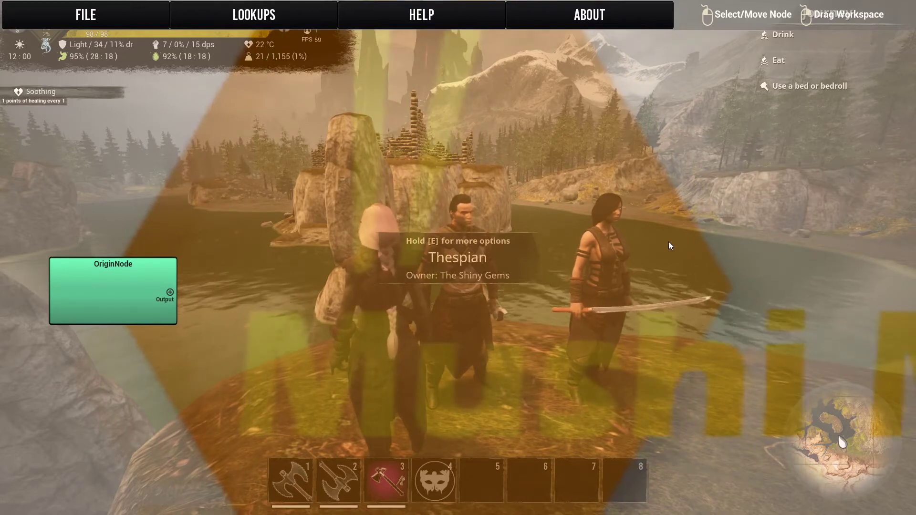
{"action": "left_click_drag", "start_coordinate": [460, 277], "coordinate": [528, 280]}
{"action": "left_click", "coordinate": [254, 14]}
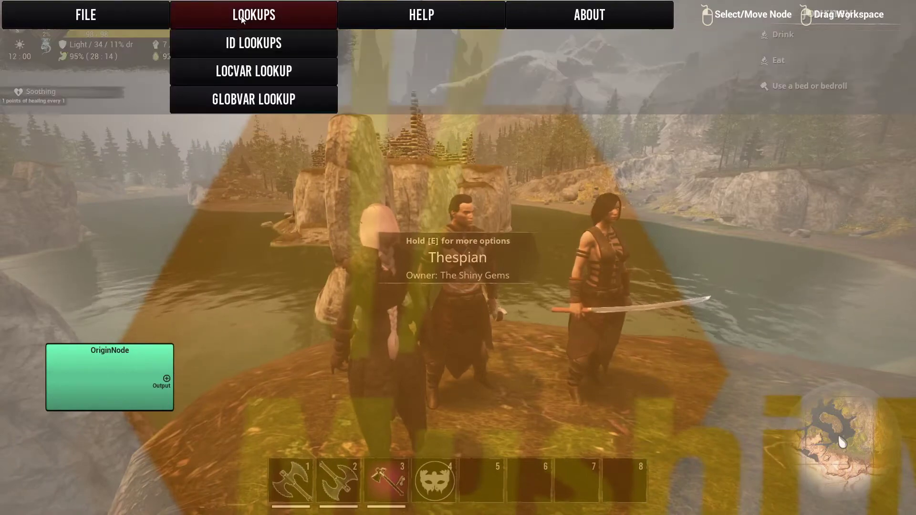
{"action": "left_click", "coordinate": [250, 71]}
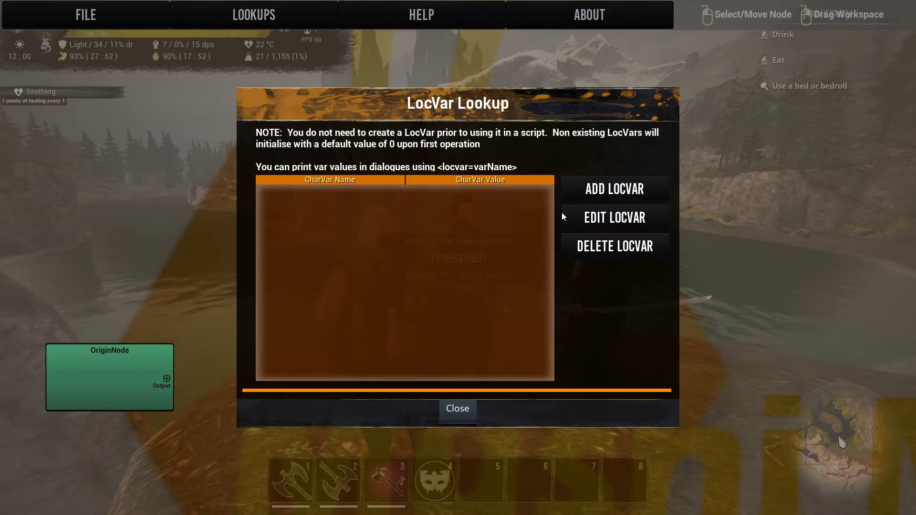
Add a LocVar named Bows with value 5 and close the LocVar Lookup.
{"action": "left_click", "coordinate": [588, 193]}
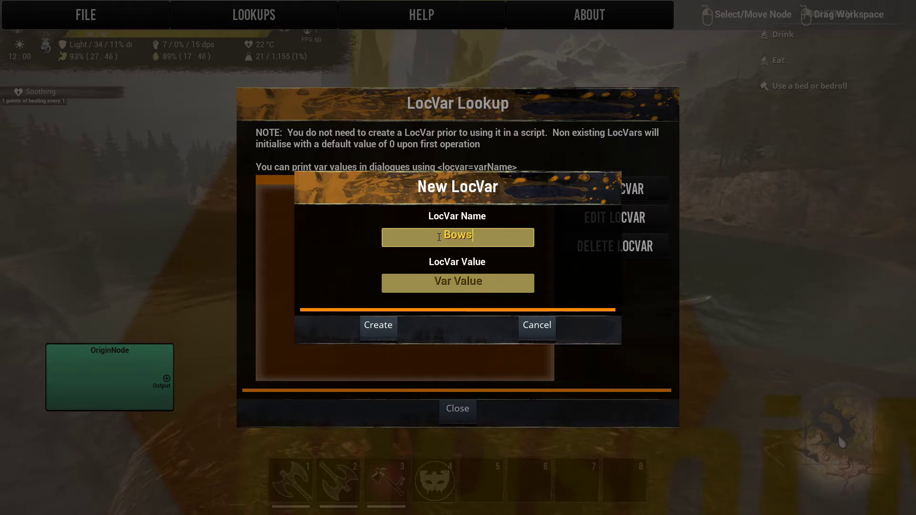
{"action": "left_click", "coordinate": [462, 290]}
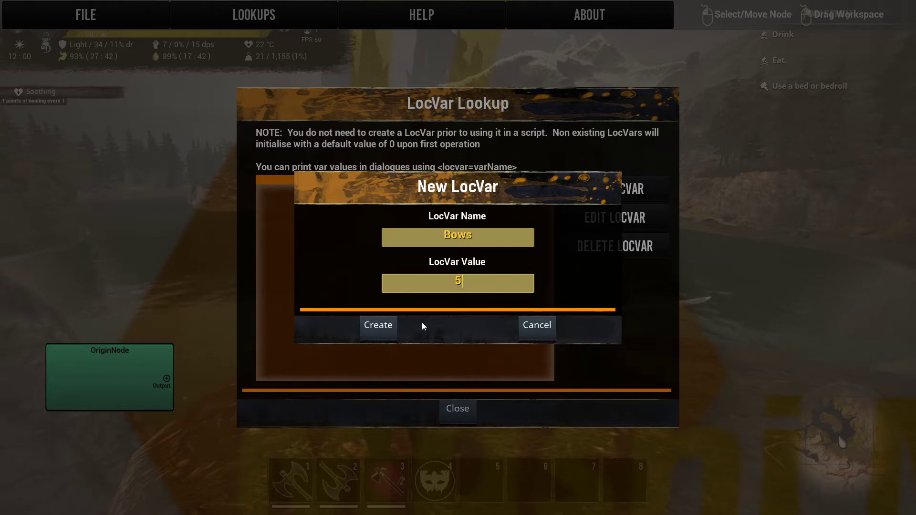
{"action": "left_click", "coordinate": [378, 327]}
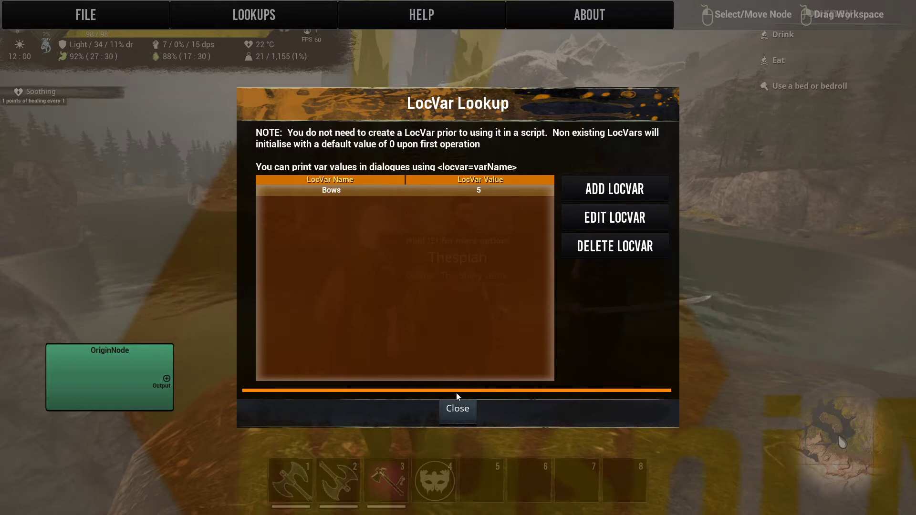
{"action": "left_click", "coordinate": [460, 420]}
Close MushiEditor saving the changes, then apply and close the Thespian Config.
{"action": "left_click", "coordinate": [86, 15]}
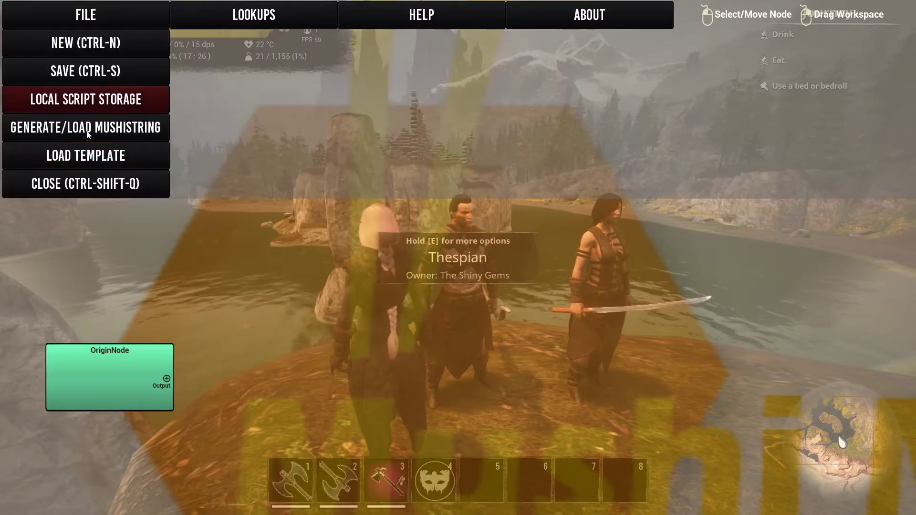
{"action": "left_click", "coordinate": [93, 194]}
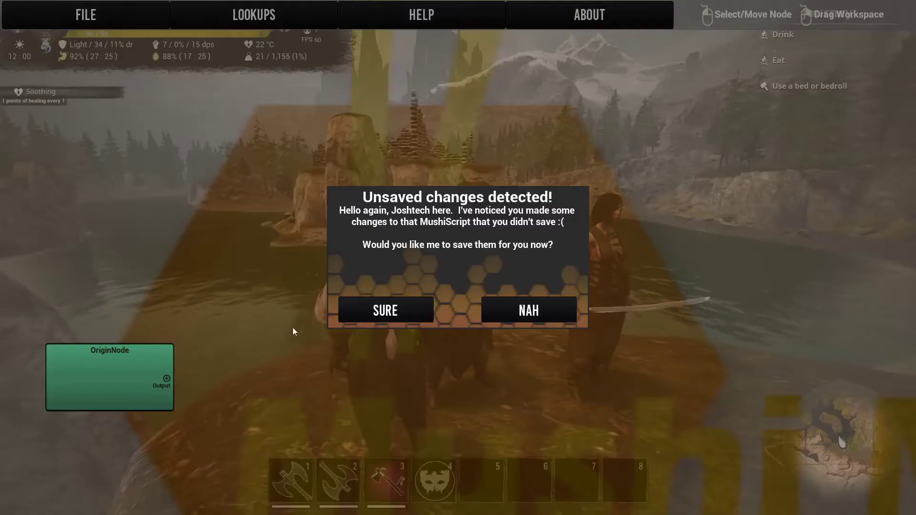
{"action": "left_click", "coordinate": [378, 319]}
{"action": "left_click", "coordinate": [829, 333]}
{"action": "left_click", "coordinate": [670, 335]}
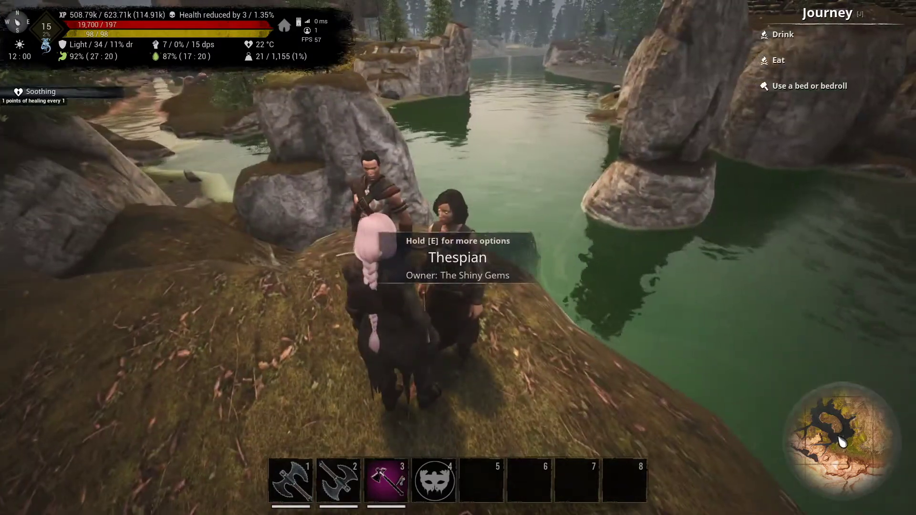
Launch MushiEditor on the second Thespian and open its LocVar Lookup.
{"action": "key", "text": "e"}
{"action": "left_click", "coordinate": [849, 247]}
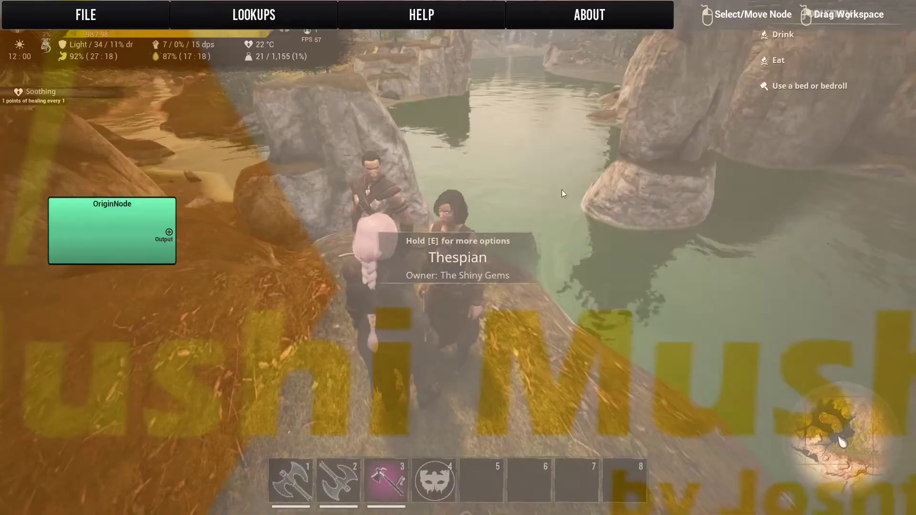
{"action": "left_click_drag", "start_coordinate": [227, 64], "coordinate": [130, 330]}
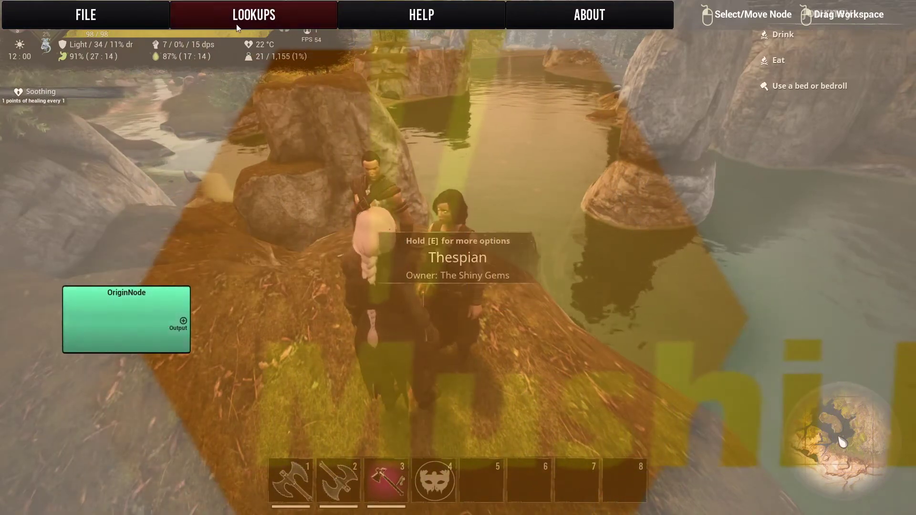
{"action": "left_click", "coordinate": [236, 23]}
{"action": "left_click", "coordinate": [227, 70]}
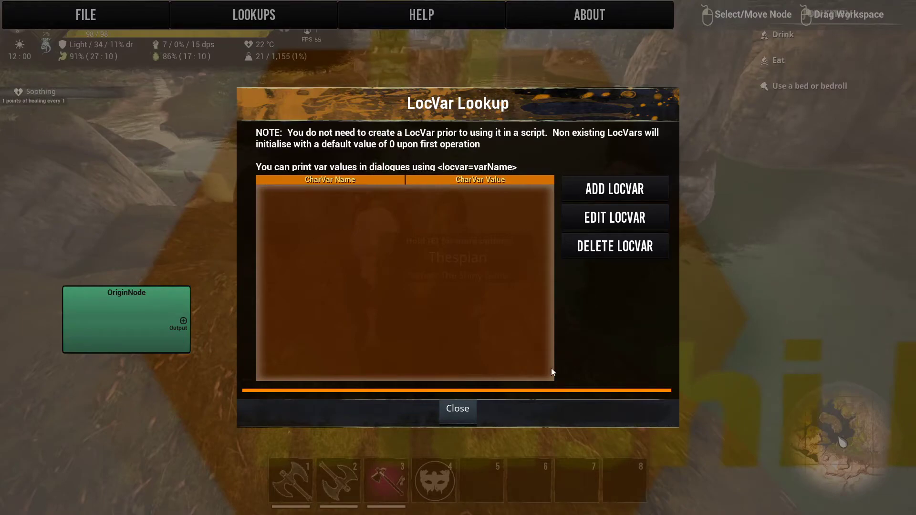
Add a LocVar named Swords with value 2 and close the lookup.
{"action": "left_click", "coordinate": [582, 189]}
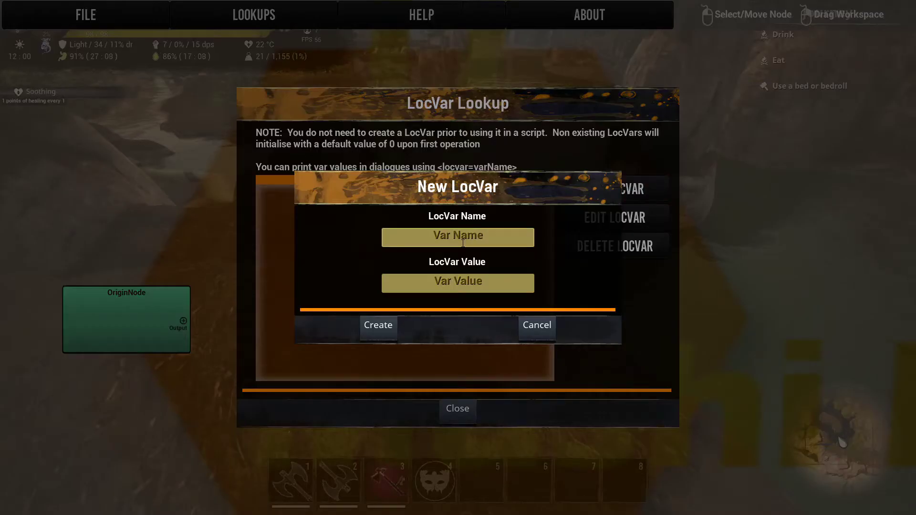
{"action": "type", "text": "Swords"}
{"action": "left_click", "coordinate": [441, 278]}
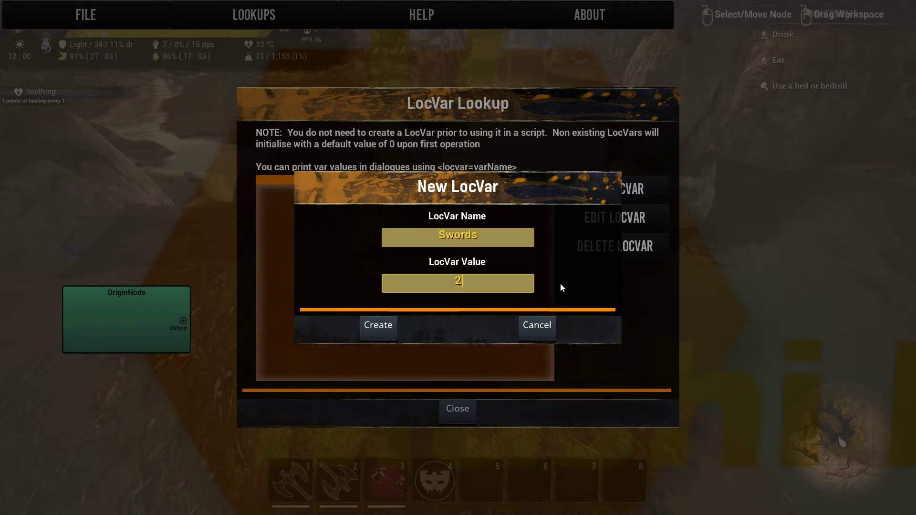
{"action": "left_click", "coordinate": [376, 331]}
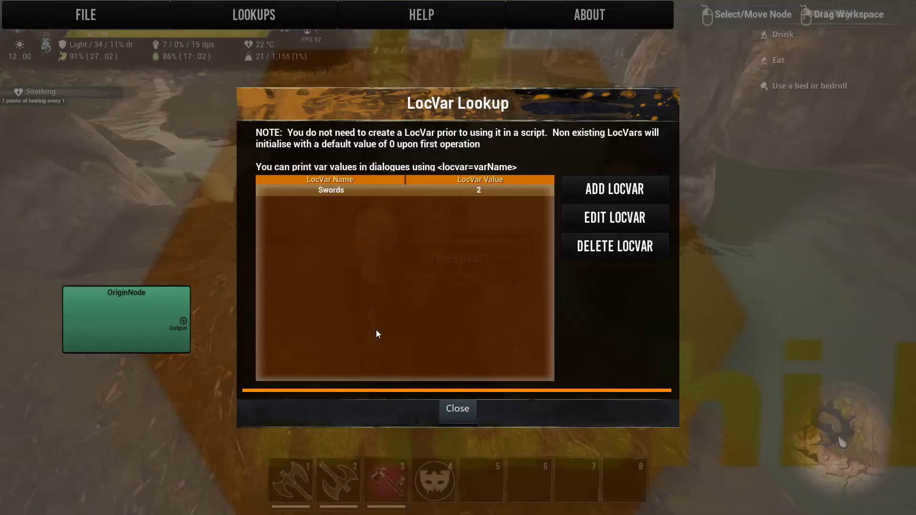
{"action": "left_click", "coordinate": [463, 411]}
Save the second Thespian's script and close MushiEditor.
{"action": "left_click", "coordinate": [86, 15]}
{"action": "left_click", "coordinate": [58, 71]}
{"action": "left_click", "coordinate": [86, 14]}
{"action": "left_click", "coordinate": [85, 184]}
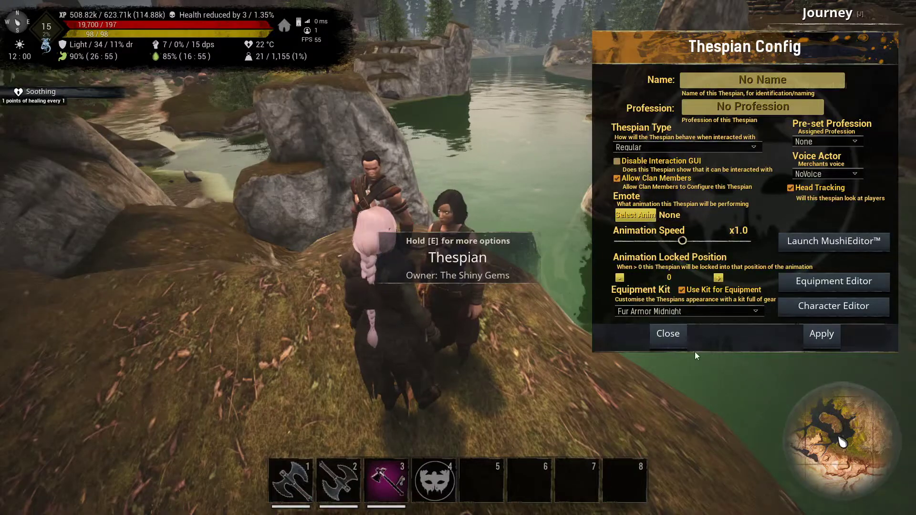
Reopen the first Thespian's MushiEditor and check its LocVar list shows Bows at 5.
{"action": "left_click", "coordinate": [673, 339]}
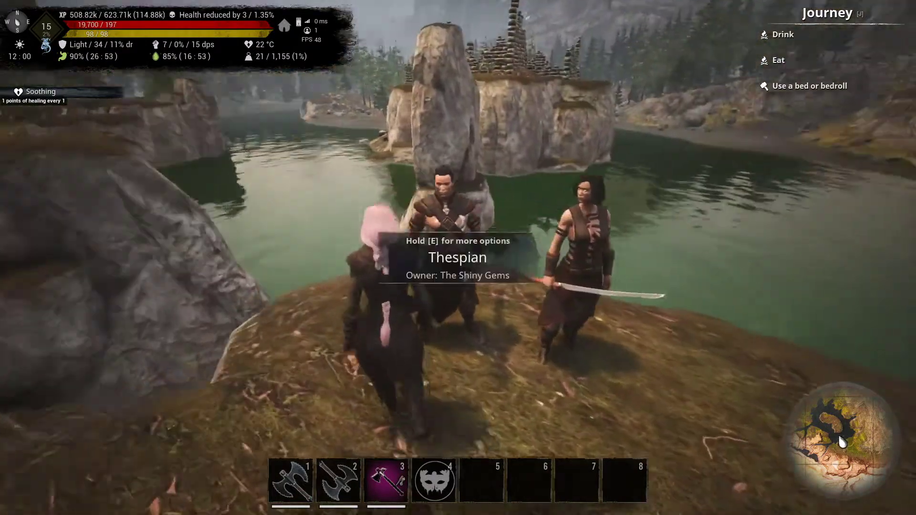
{"action": "key", "text": "e"}
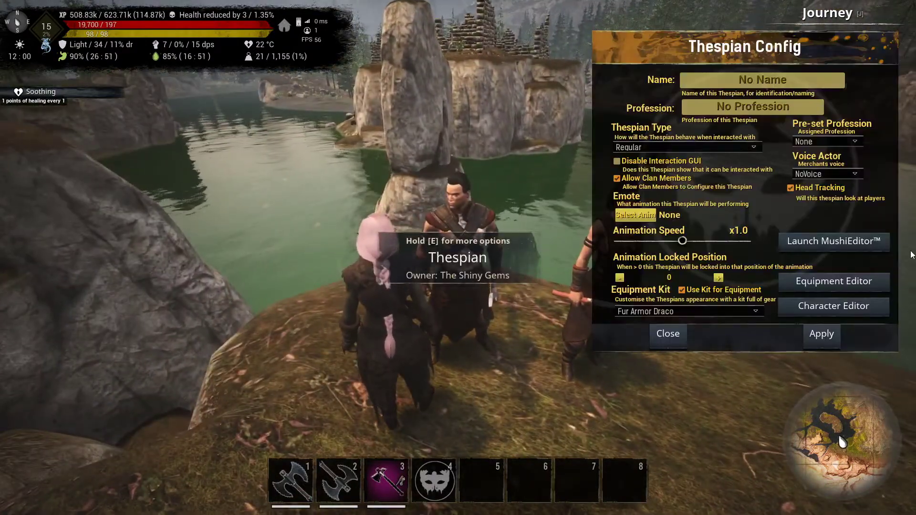
{"action": "left_click", "coordinate": [833, 242]}
{"action": "left_click", "coordinate": [254, 15]}
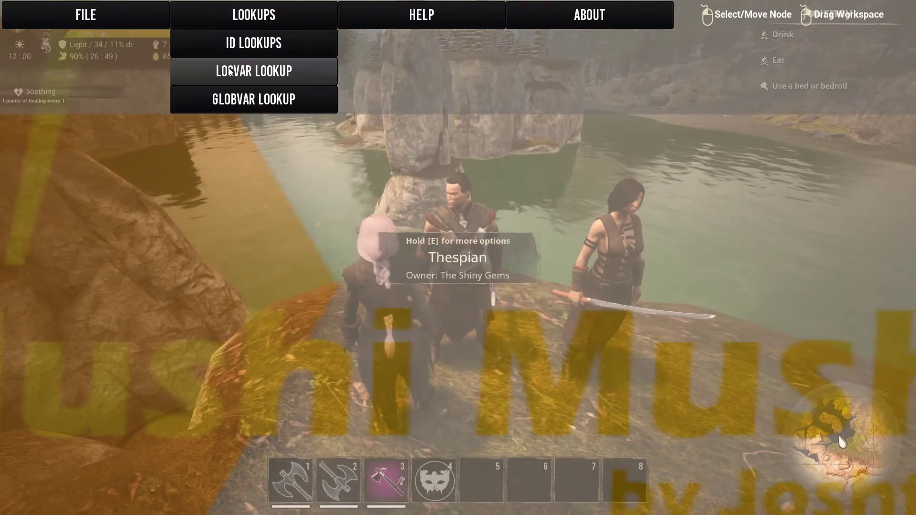
{"action": "left_click", "coordinate": [233, 71]}
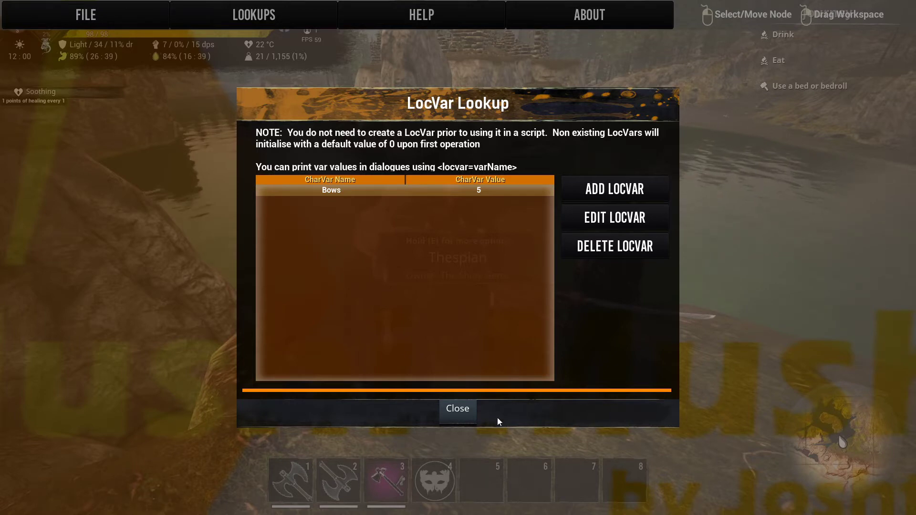
{"action": "left_click", "coordinate": [461, 417]}
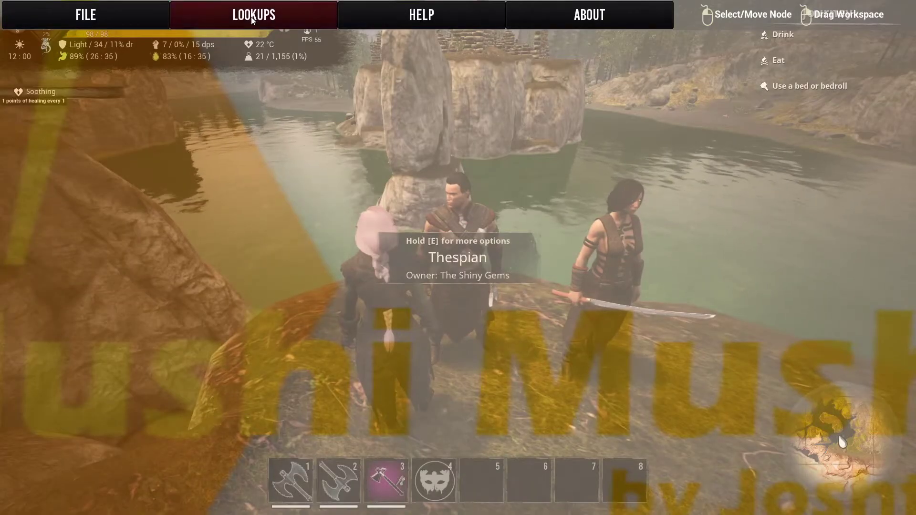
In GlobVar Lookup, add a GlobVar 'Pick Axe' with value 20, then close the list.
{"action": "left_click", "coordinate": [236, 12]}
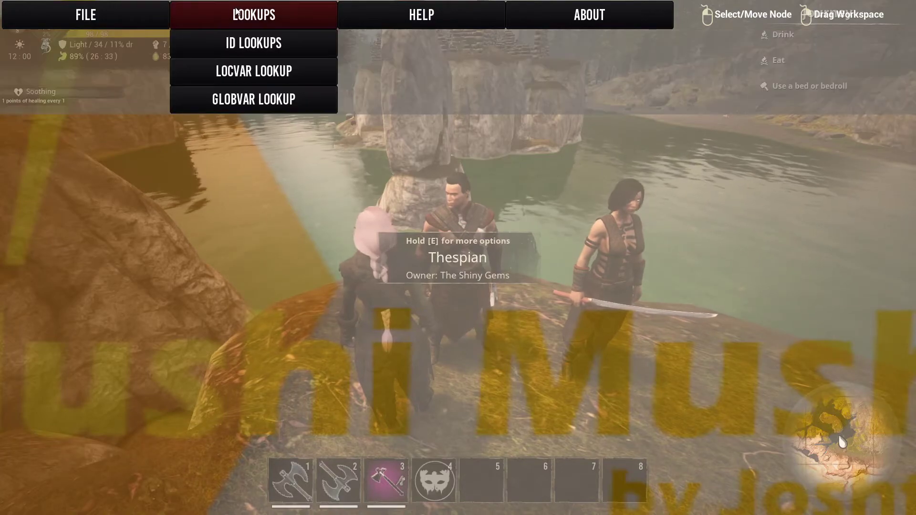
{"action": "left_click", "coordinate": [221, 104]}
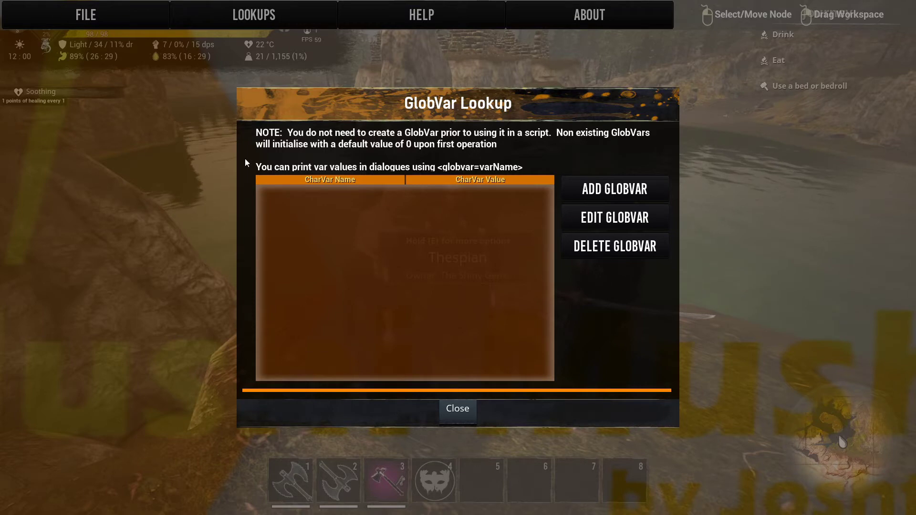
{"action": "left_click", "coordinate": [604, 192]}
{"action": "left_click", "coordinate": [459, 238]}
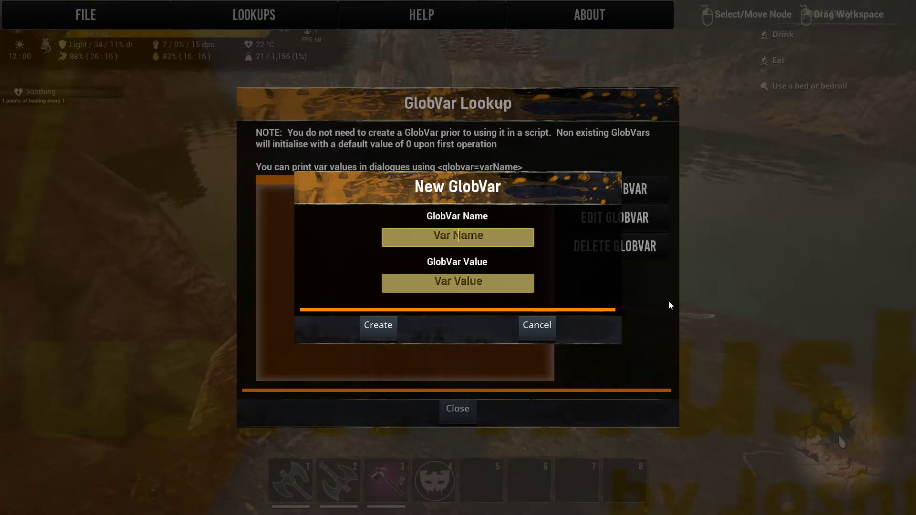
{"action": "type", "text": "Pick Axe"}
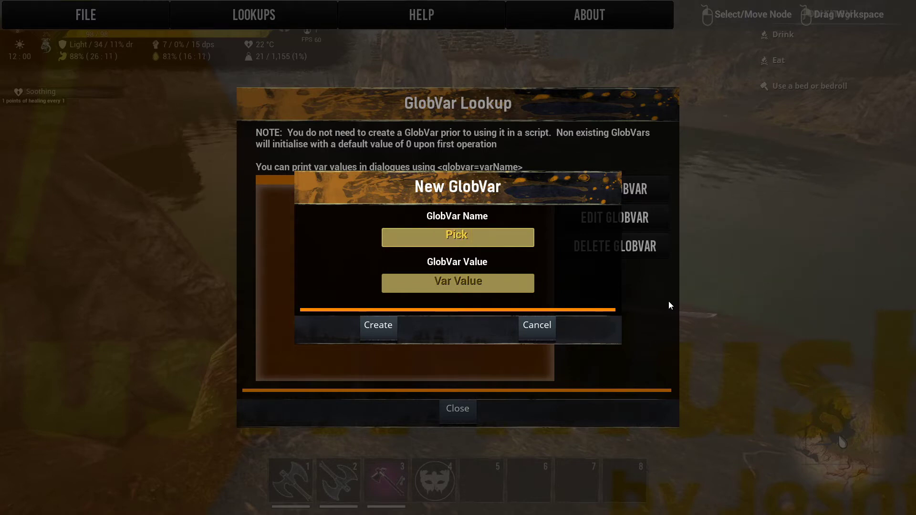
{"action": "left_click", "coordinate": [461, 282]}
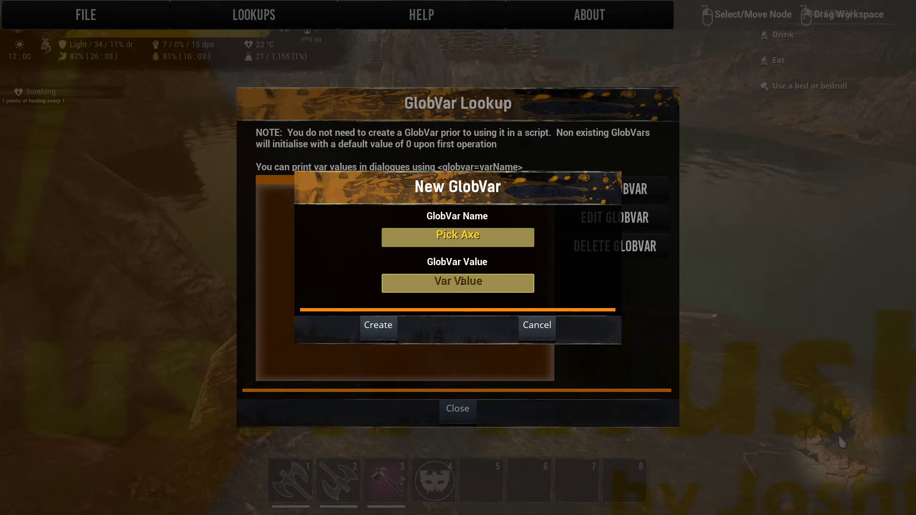
{"action": "type", "text": "20"}
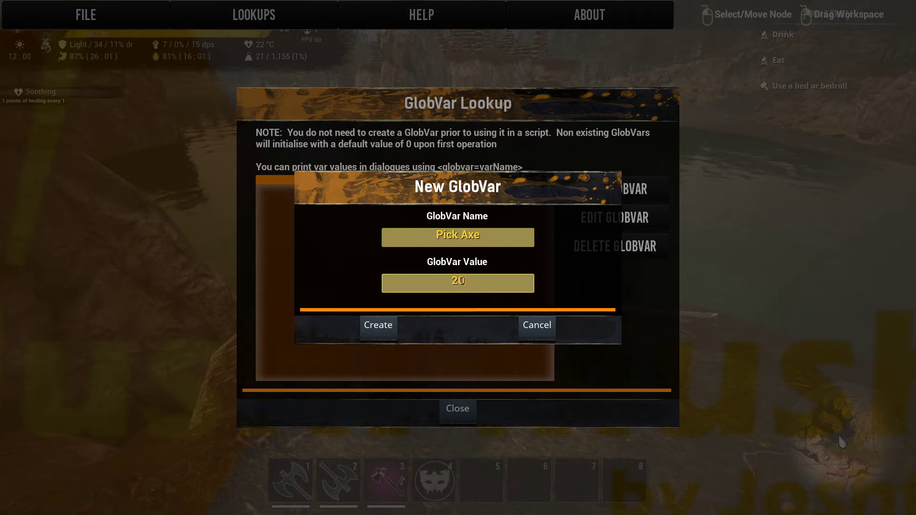
{"action": "left_click", "coordinate": [385, 334]}
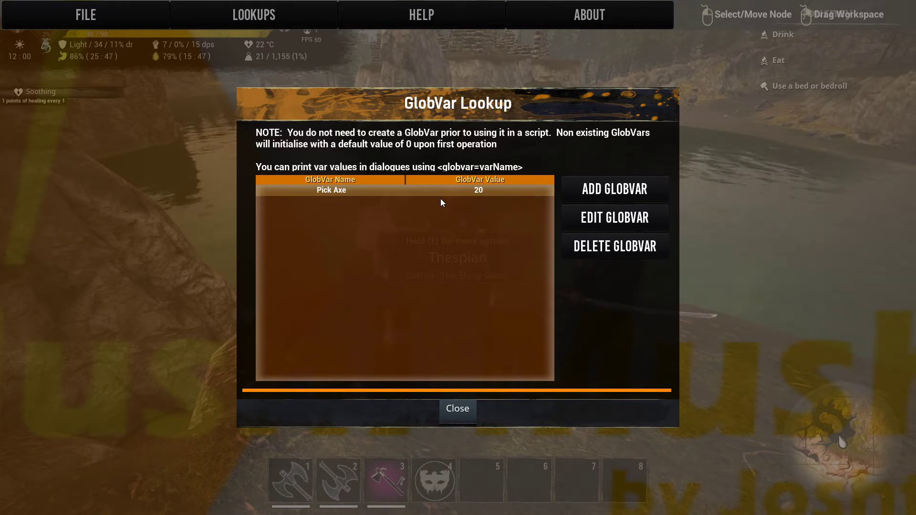
{"action": "left_click", "coordinate": [463, 414]}
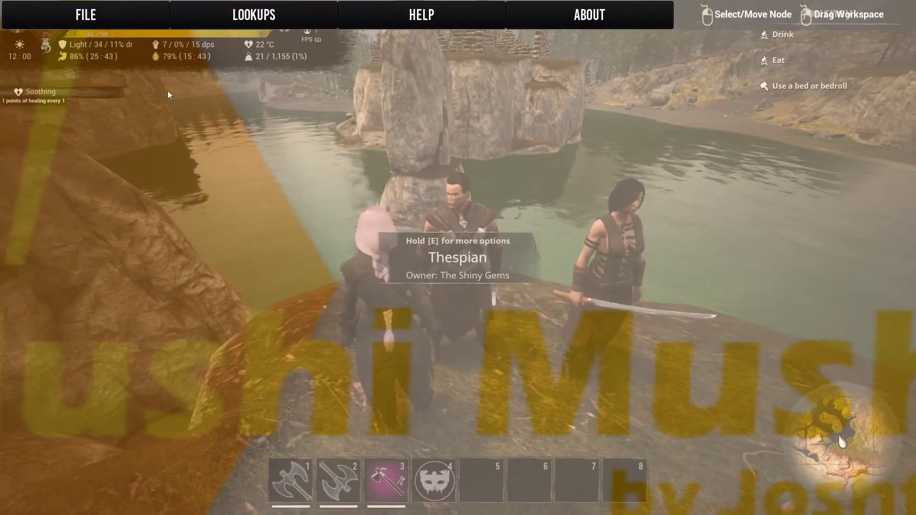
Close MushiEditor and the first Thespian's configuration.
{"action": "left_click", "coordinate": [83, 15]}
{"action": "left_click", "coordinate": [70, 1]}
{"action": "left_click", "coordinate": [70, 2]}
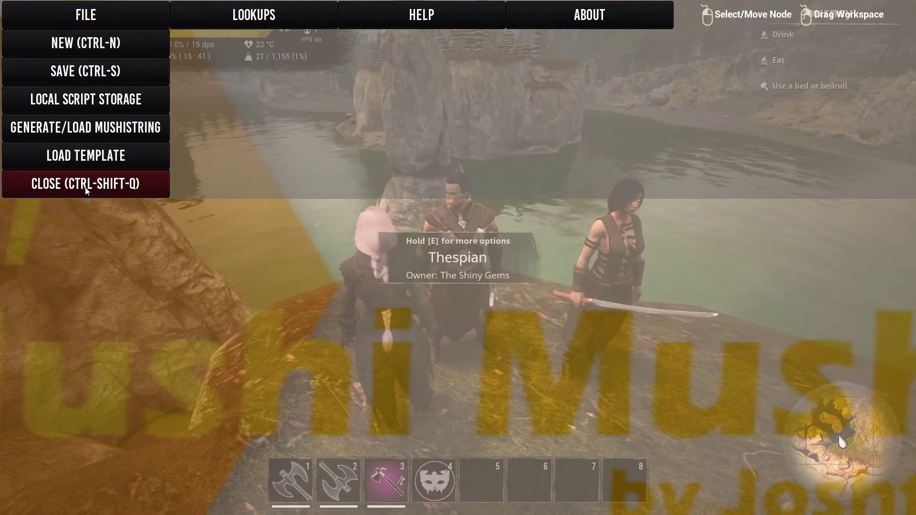
{"action": "left_click", "coordinate": [95, 183]}
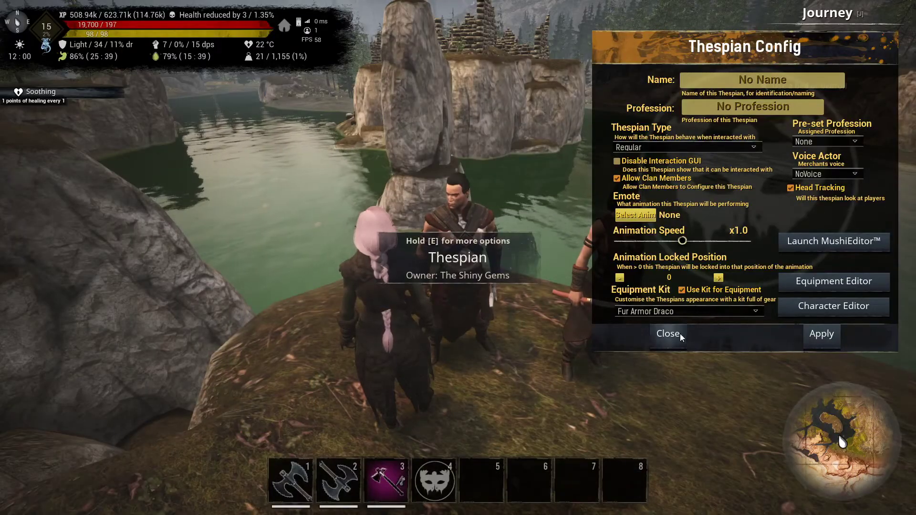
{"action": "left_click", "coordinate": [829, 342]}
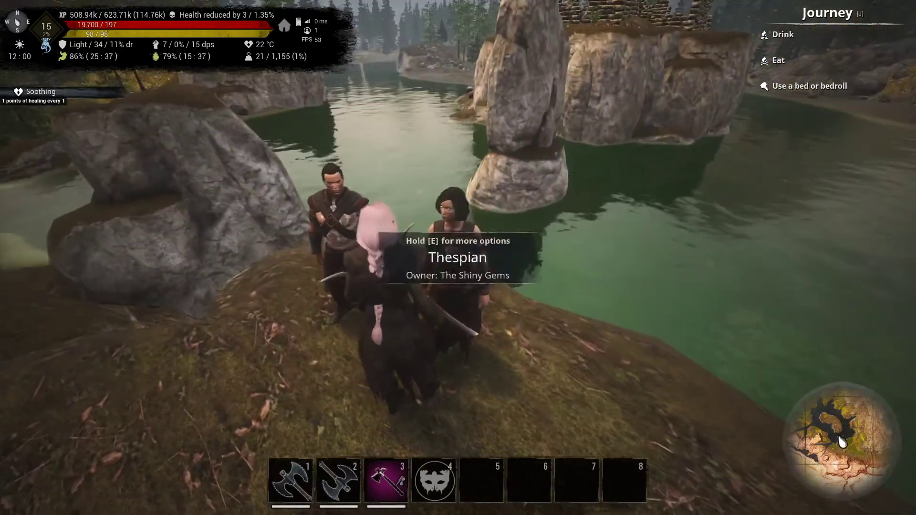
Open the other Thespian's MushiEditor and verify its GlobVar list shows Pick Axe at 20.
{"action": "key", "text": "e"}
{"action": "left_click", "coordinate": [832, 242]}
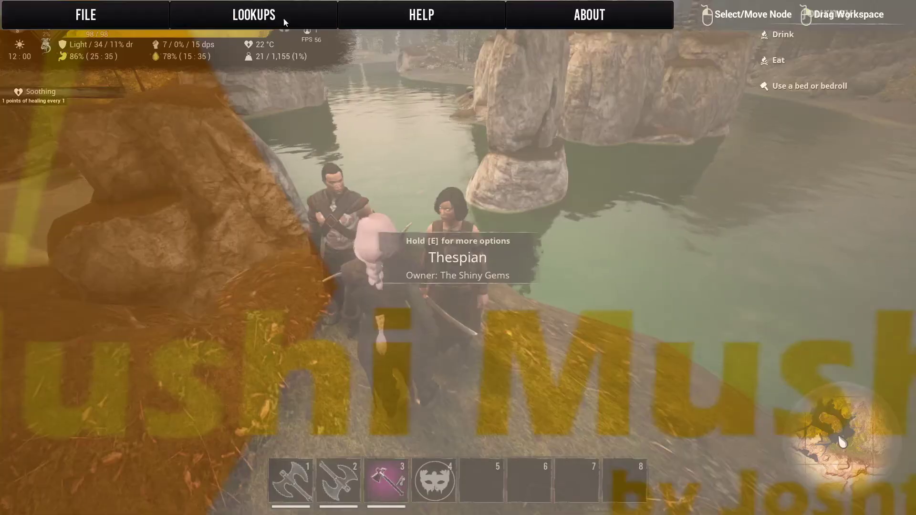
{"action": "left_click", "coordinate": [267, 15]}
{"action": "left_click", "coordinate": [258, 99]}
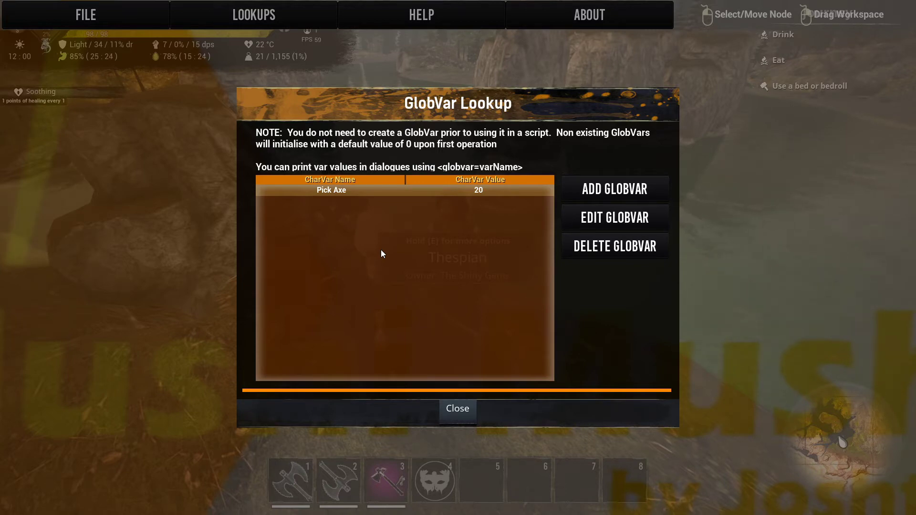
{"action": "left_click", "coordinate": [457, 409]}
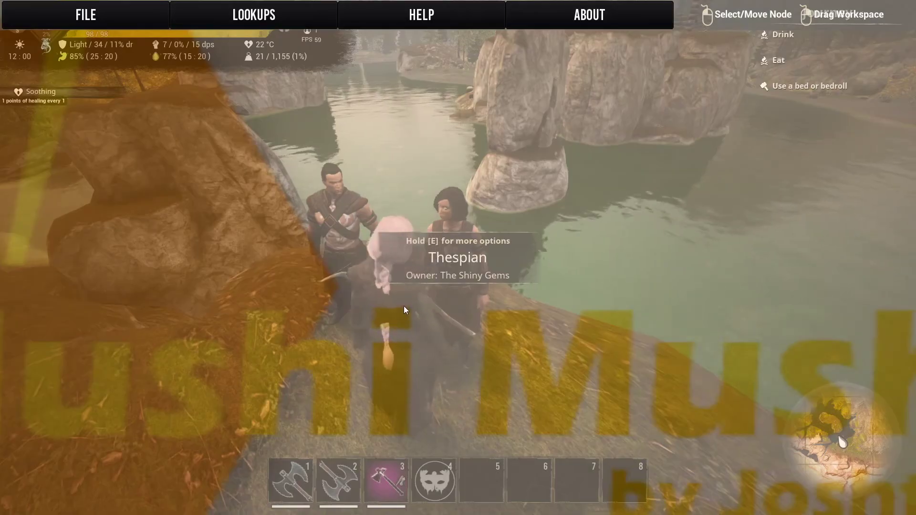
Open the LocVar Lookup to view this NPC's Swords = 2 variable.
{"action": "left_click", "coordinate": [300, 19]}
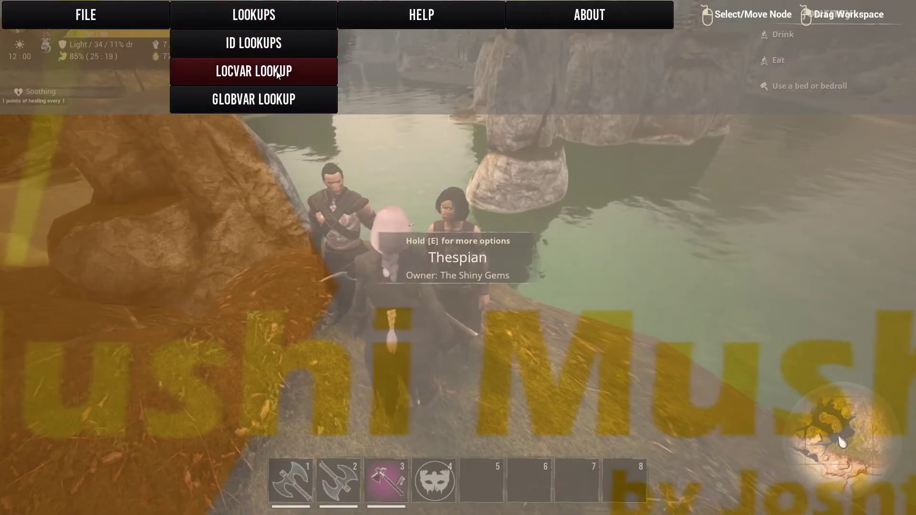
{"action": "left_click", "coordinate": [286, 73]}
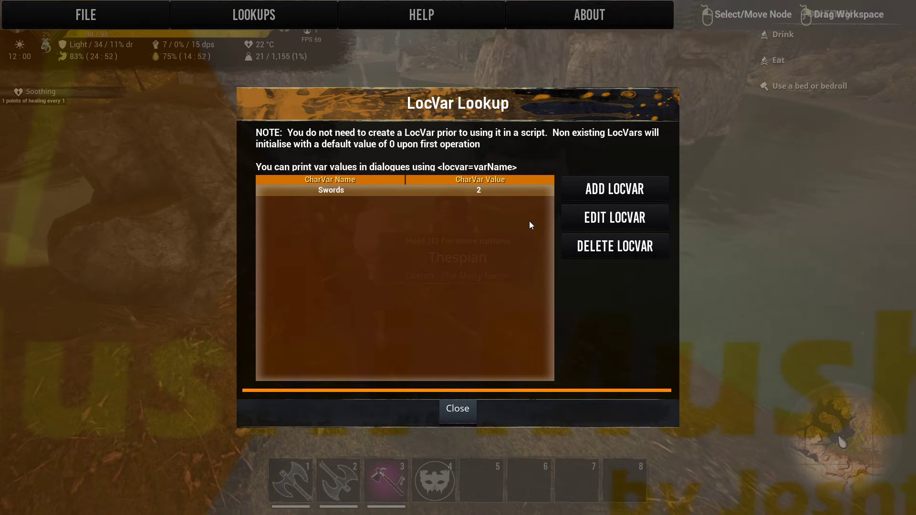
Close the LocVar list, save the NPC's script and close MushiEditor.
{"action": "left_click", "coordinate": [457, 410]}
{"action": "left_click", "coordinate": [252, 25]}
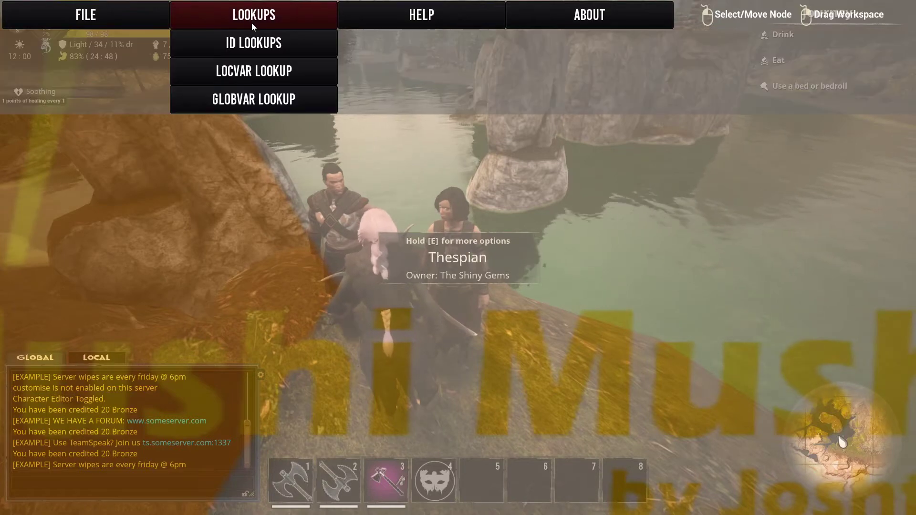
{"action": "left_click", "coordinate": [243, 44]}
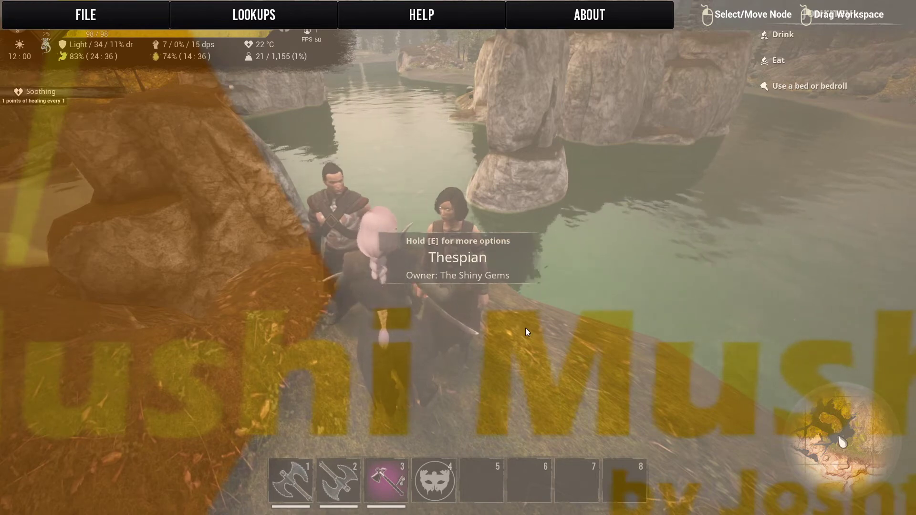
{"action": "left_click", "coordinate": [107, 2]}
{"action": "left_click", "coordinate": [44, 67]}
{"action": "left_click", "coordinate": [62, 4]}
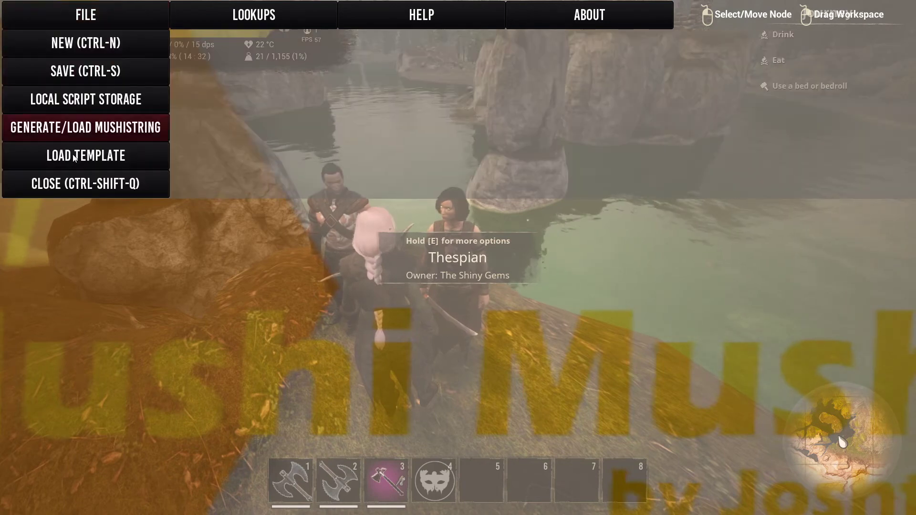
{"action": "left_click", "coordinate": [67, 194]}
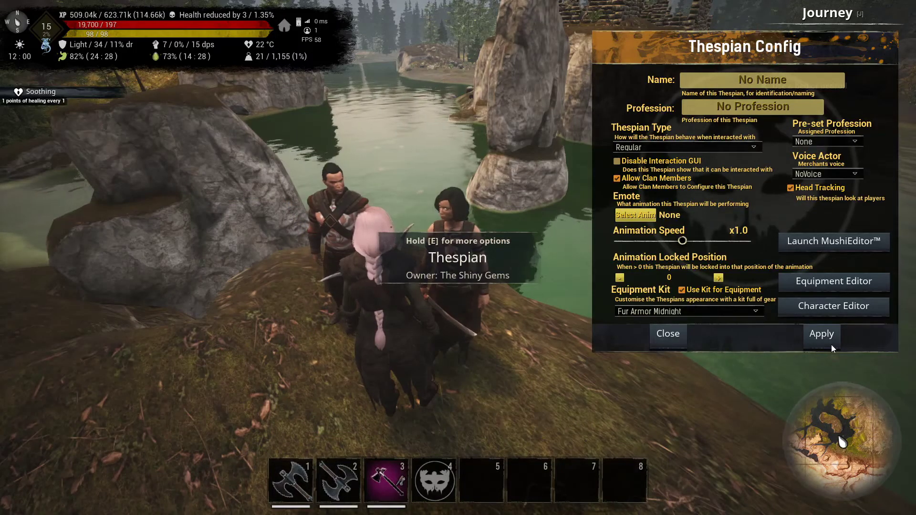
Apply the Thespian Config and walk the character away along the tree-lined path.
{"action": "left_click", "coordinate": [667, 335]}
{"action": "key", "text": "w"}
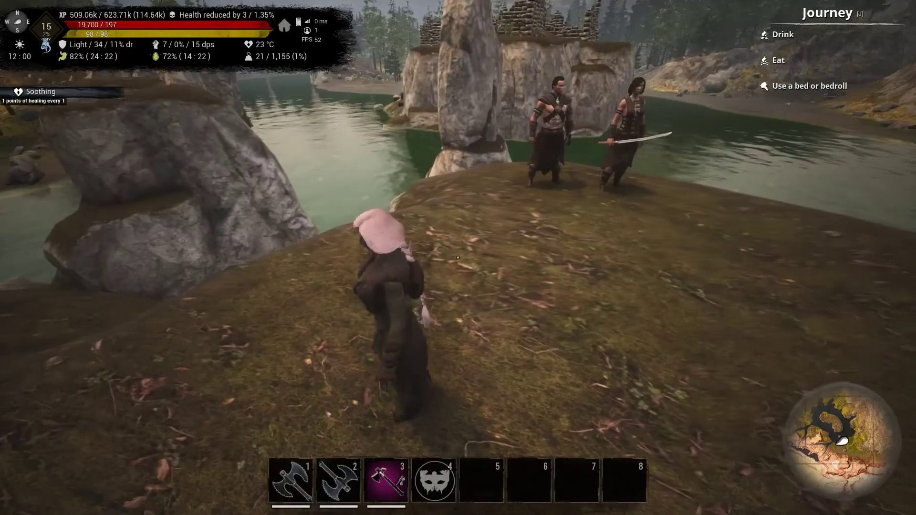
{"action": "key", "text": "w"}
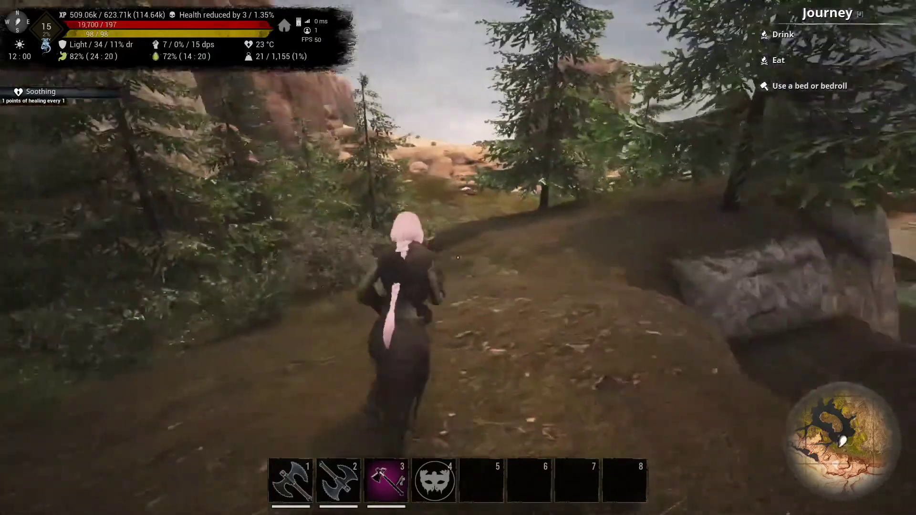